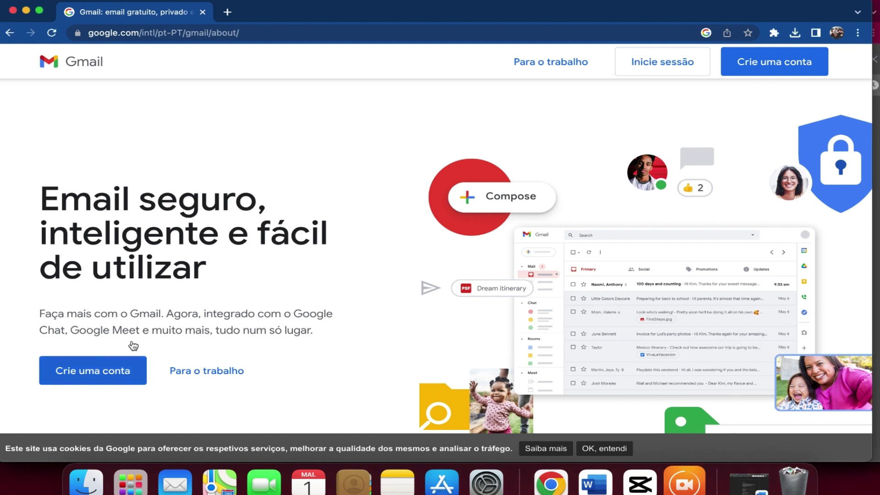
Start a new Google account, entering the first name, surname and a desired Gmail username.
{"action": "left_click", "coordinate": [118, 363]}
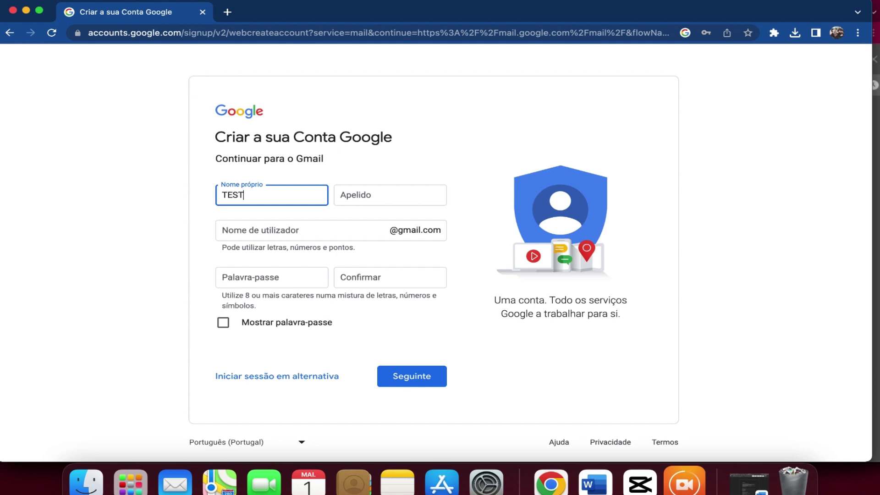
{"action": "left_click", "coordinate": [375, 194]}
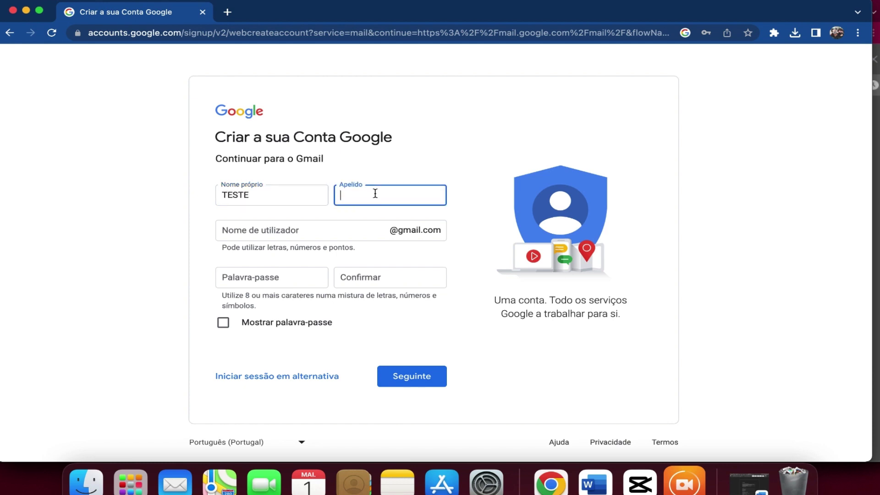
{"action": "type", "text": "INSC"}
{"action": "left_click", "coordinate": [304, 224]}
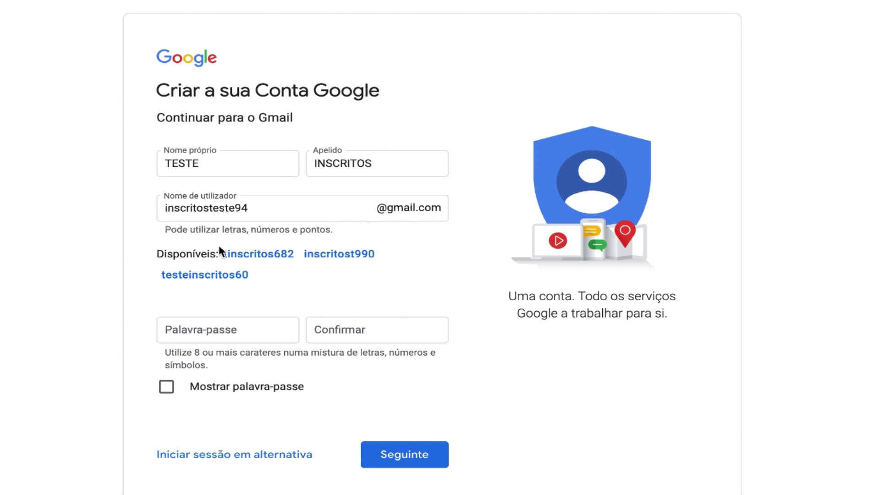
Replace the original Gmail username with a reworded alternative made from the same words.
{"action": "left_click", "coordinate": [264, 208]}
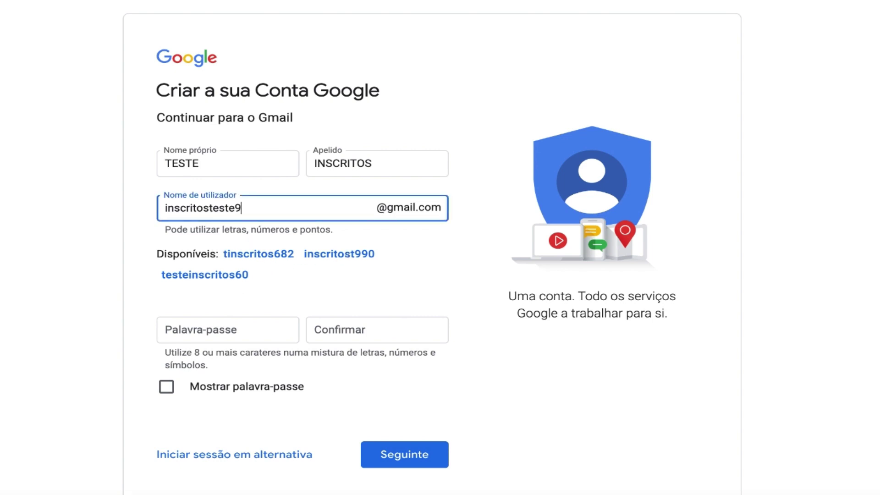
{"action": "key", "text": "BackSpace"}
{"action": "key", "text": "BackSpace"}
{"action": "key", "text": "BackSpace"}
{"action": "key", "text": "BackSpace"}
{"action": "key", "text": "BackSpace"}
{"action": "key", "text": "BackSpace"}
{"action": "key", "text": "BackSpace"}
{"action": "key", "text": "BackSpace"}
{"action": "key", "text": "BackSpace"}
{"action": "key", "text": "BackSpace"}
{"action": "key", "text": "BackSpace"}
{"action": "key", "text": "BackSpace"}
{"action": "key", "text": "BackSpace"}
{"action": "key", "text": "BackSpace"}
{"action": "key", "text": "BackSpace"}
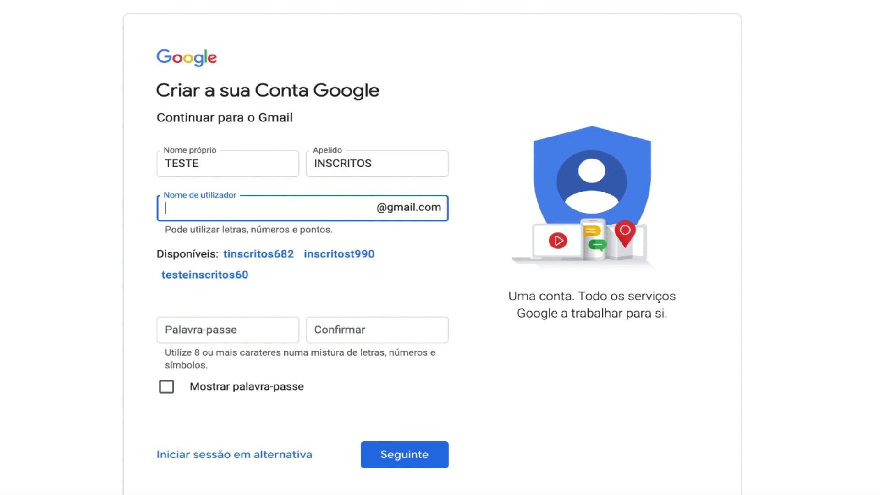
{"action": "type", "text": "reste"}
{"action": "key", "text": "BackSpace"}
{"action": "key", "text": "BackSpace"}
{"action": "key", "text": "BackSpace"}
{"action": "key", "text": "BackSpace"}
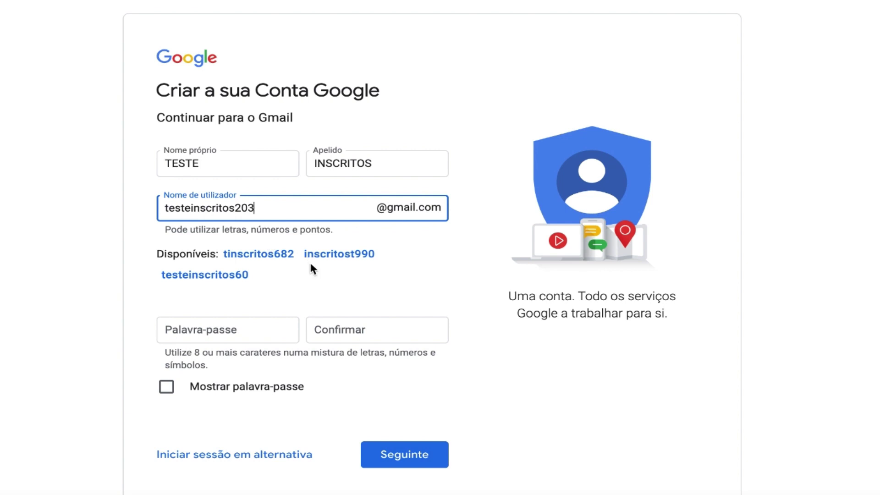
{"action": "left_click", "coordinate": [234, 326]}
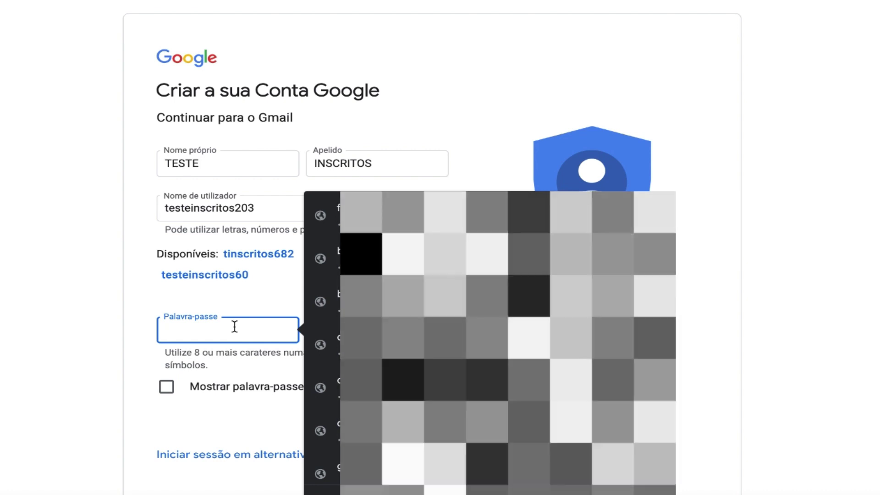
Enter and confirm the account password, then submit the name, username and password.
{"action": "type", "text": "t"}
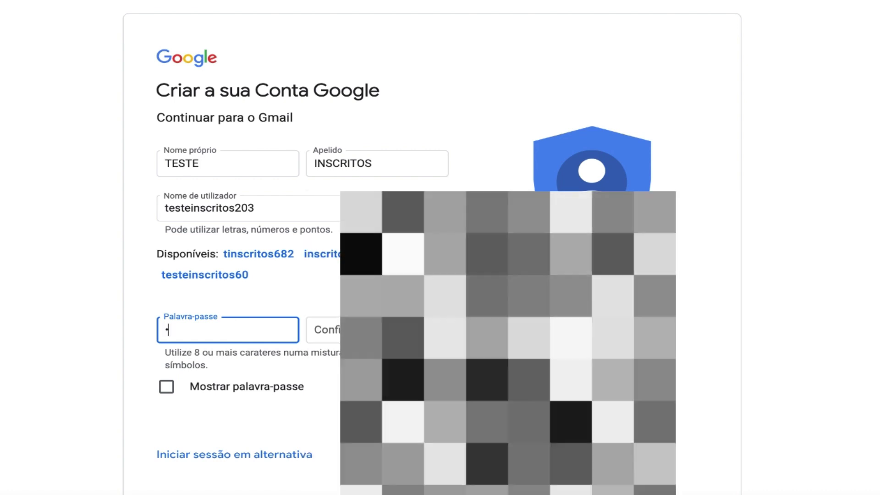
{"action": "type", "text": "este"}
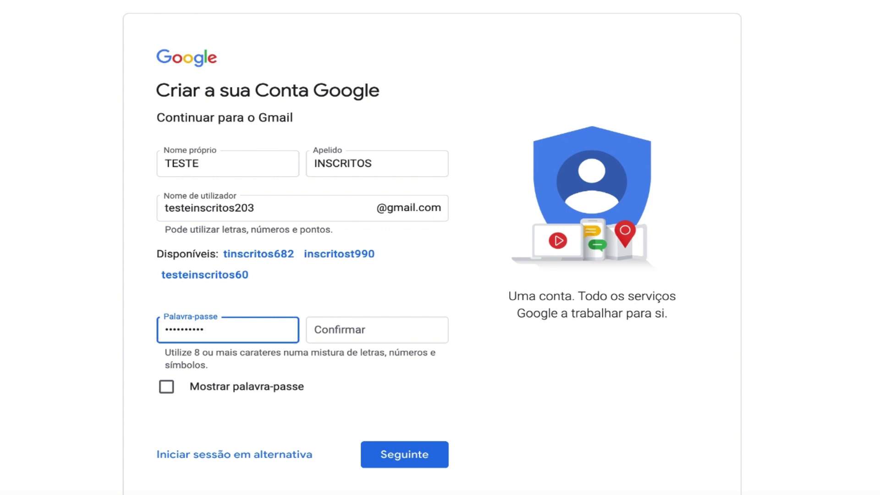
{"action": "left_click", "coordinate": [346, 329]}
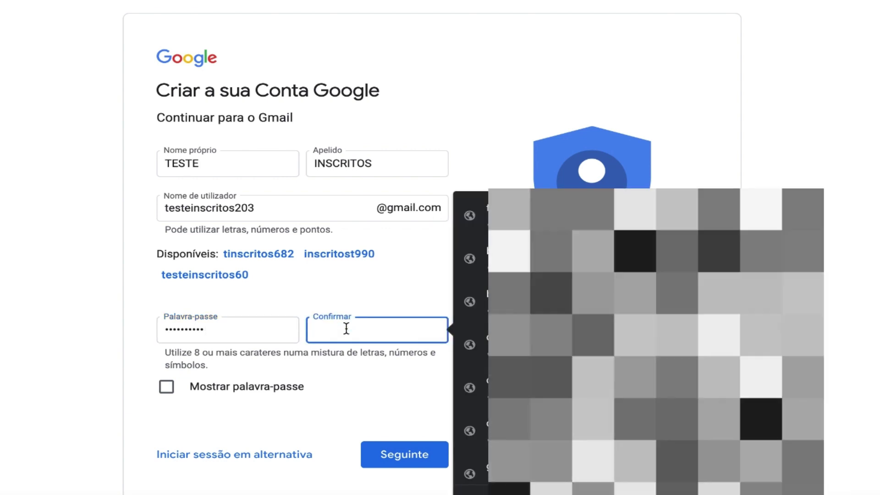
{"action": "type", "text": "tes"}
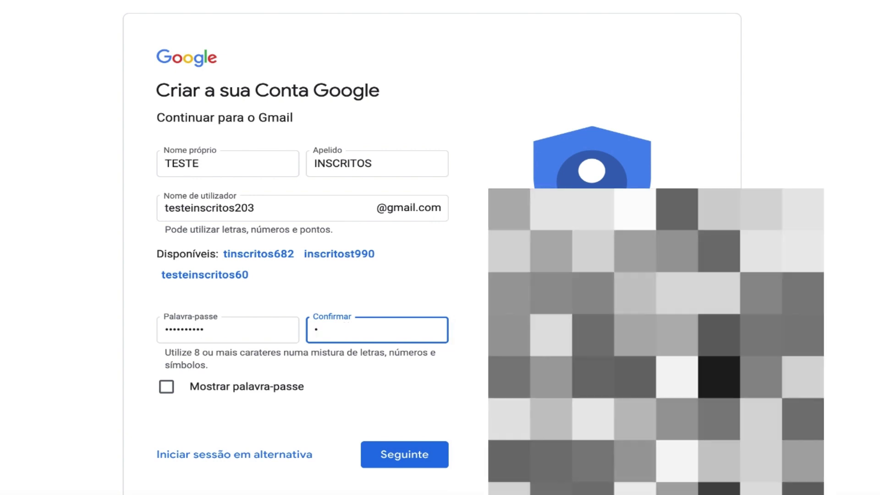
{"action": "type", "text": "t"}
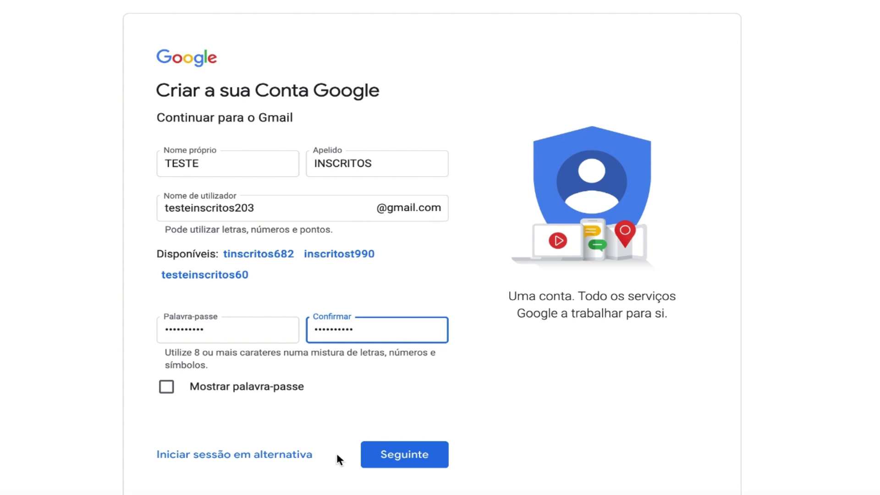
{"action": "left_click", "coordinate": [424, 455]}
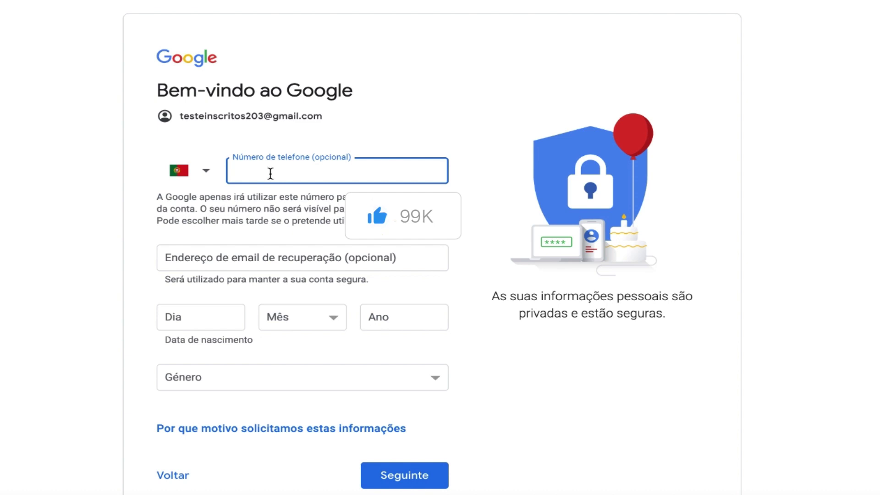
Enter a Portuguese phone number and begin the recovery e-mail, dismissing saved-address suggestions.
{"action": "left_click", "coordinate": [271, 174]}
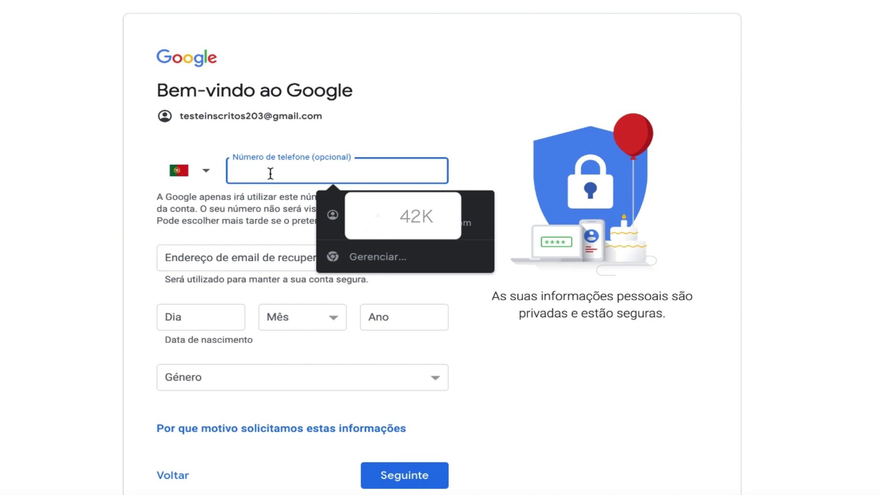
{"action": "type", "text": "96"}
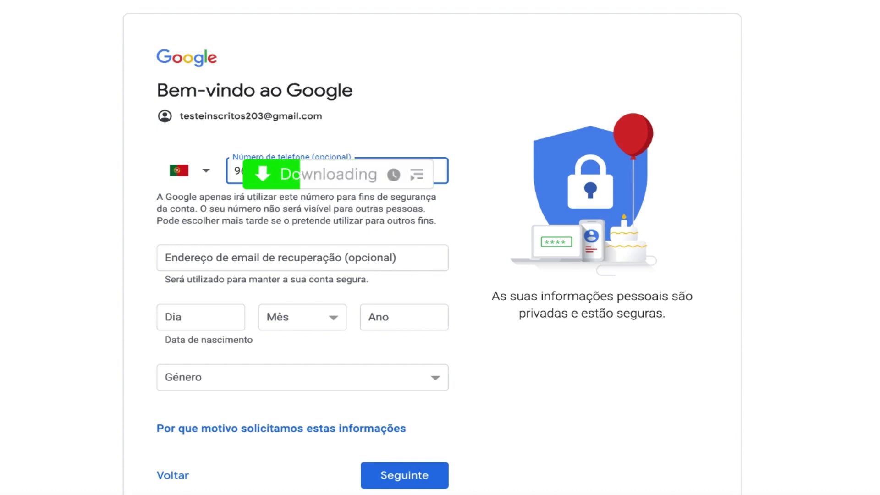
{"action": "left_click", "coordinate": [214, 262]}
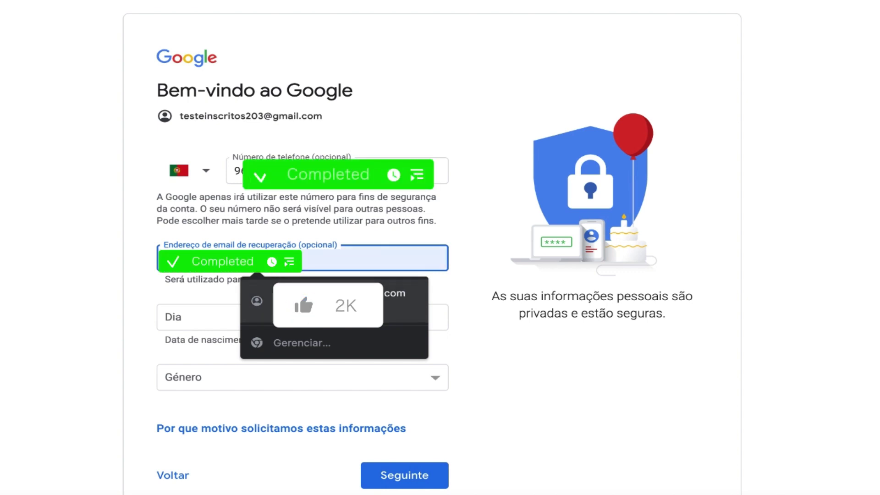
{"action": "key", "text": "Escape"}
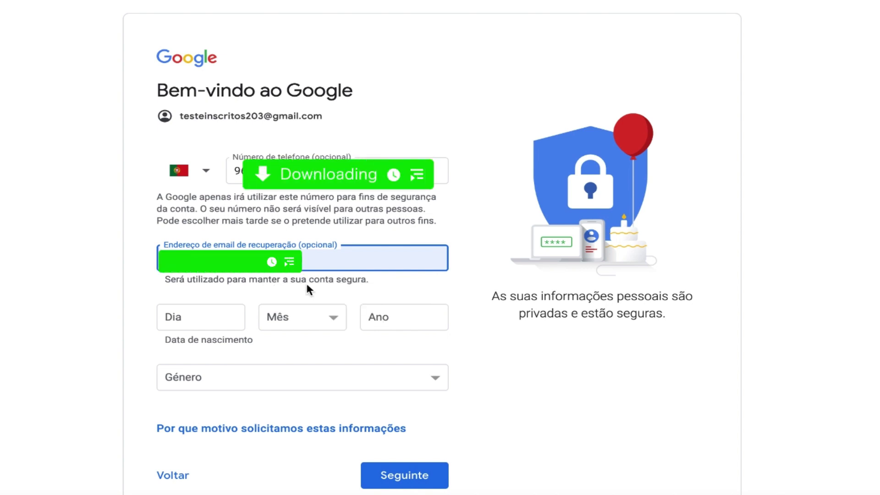
{"action": "left_click", "coordinate": [195, 322]}
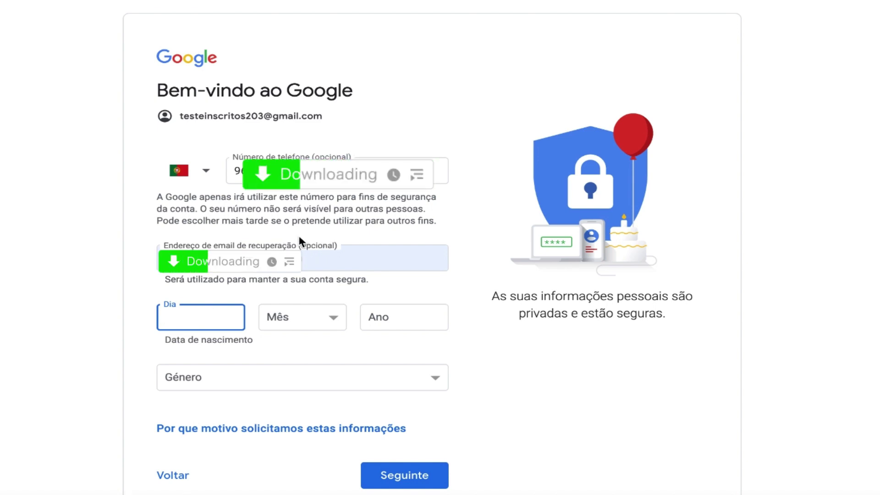
{"action": "type", "text": "10"}
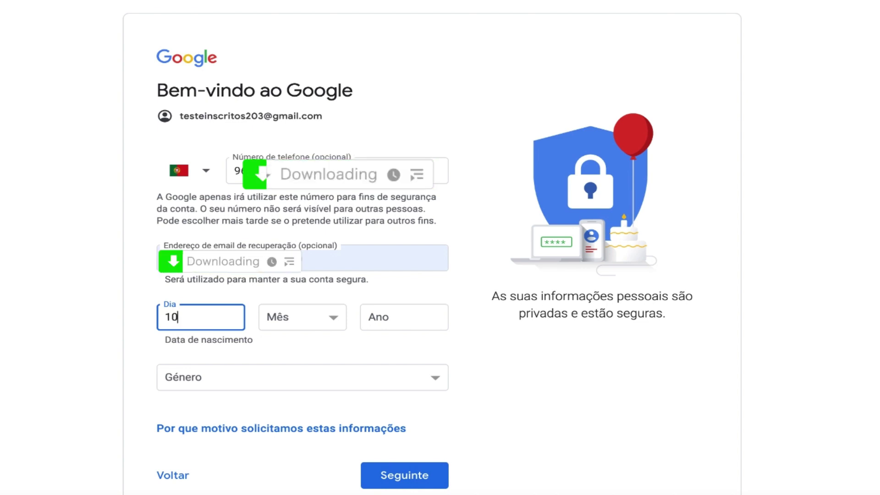
{"action": "left_click", "coordinate": [341, 318]}
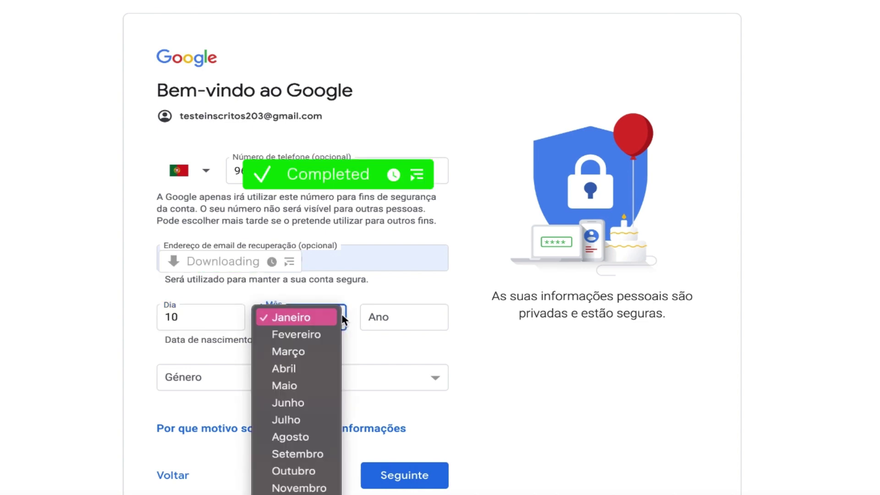
{"action": "left_click", "coordinate": [295, 402]}
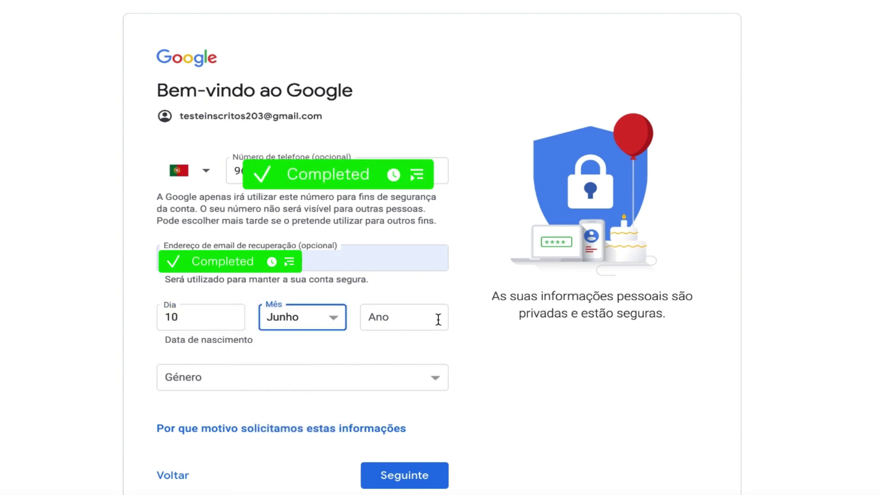
{"action": "left_click", "coordinate": [413, 318]}
{"action": "type", "text": "1993"}
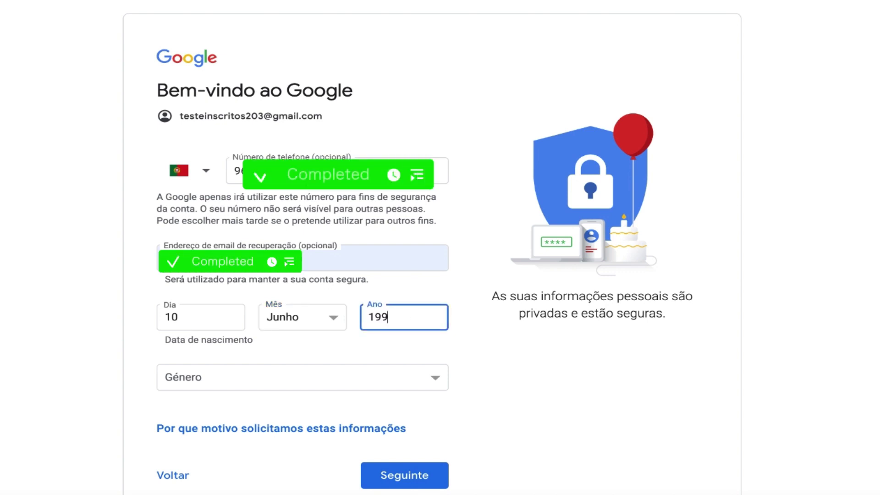
{"action": "left_click", "coordinate": [383, 372]}
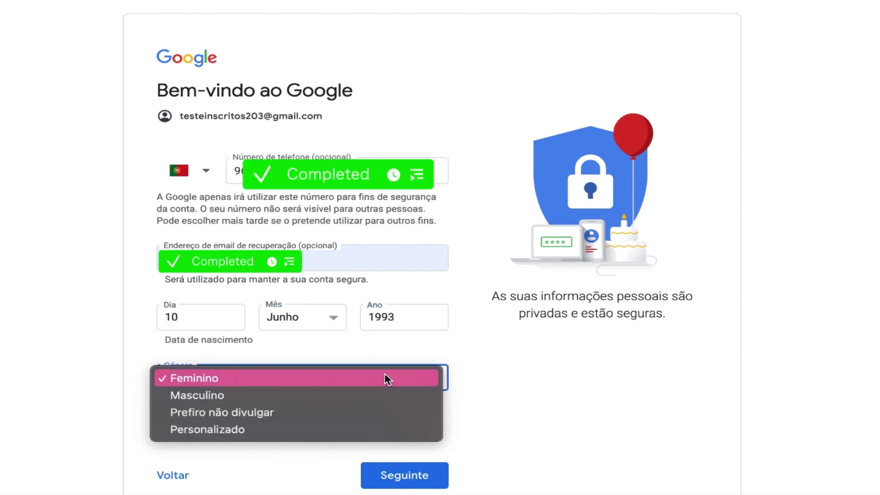
{"action": "left_click", "coordinate": [269, 391]}
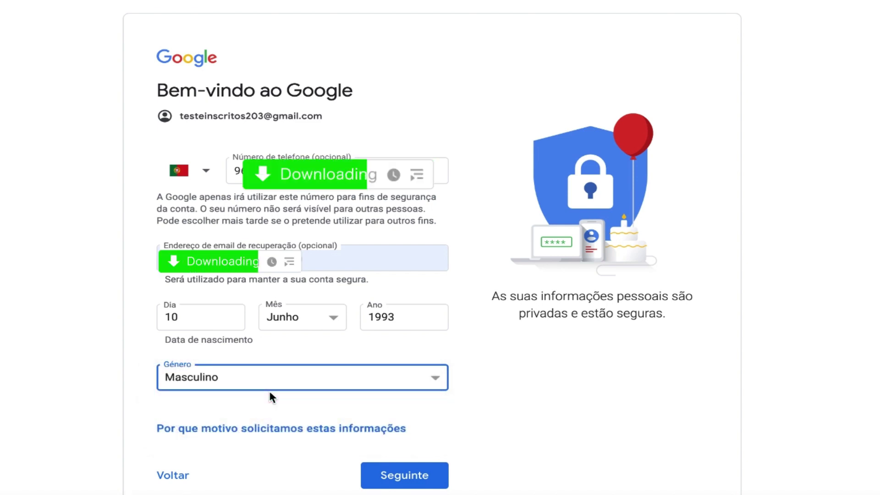
{"action": "left_click", "coordinate": [415, 475]}
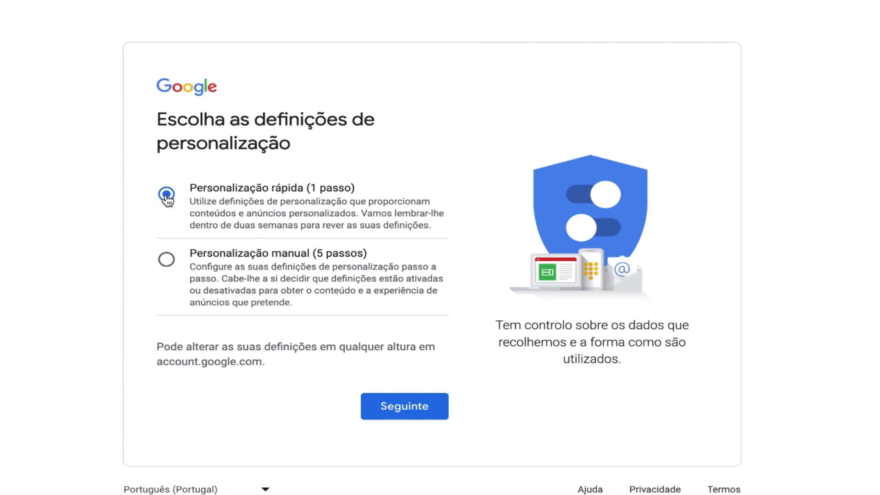
Continue with Personalização rápida and review the settings-and-cookies confirmation page.
{"action": "left_click", "coordinate": [420, 410]}
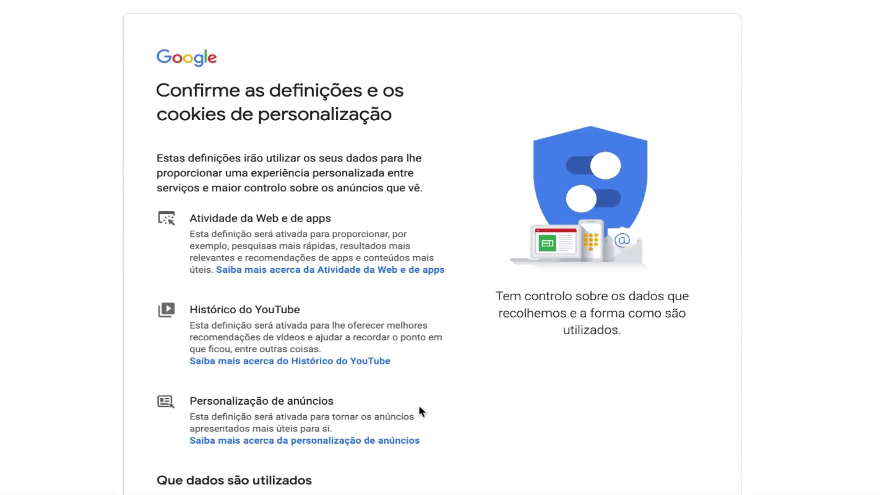
{"action": "scroll", "coordinate": [419, 408], "scroll_direction": "down", "scroll_amount": 7}
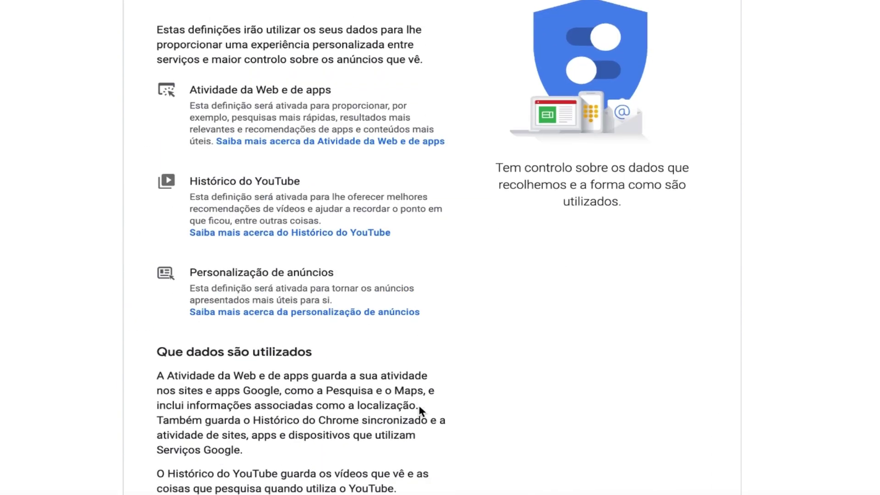
{"action": "scroll", "coordinate": [418, 406], "scroll_direction": "down", "scroll_amount": 17}
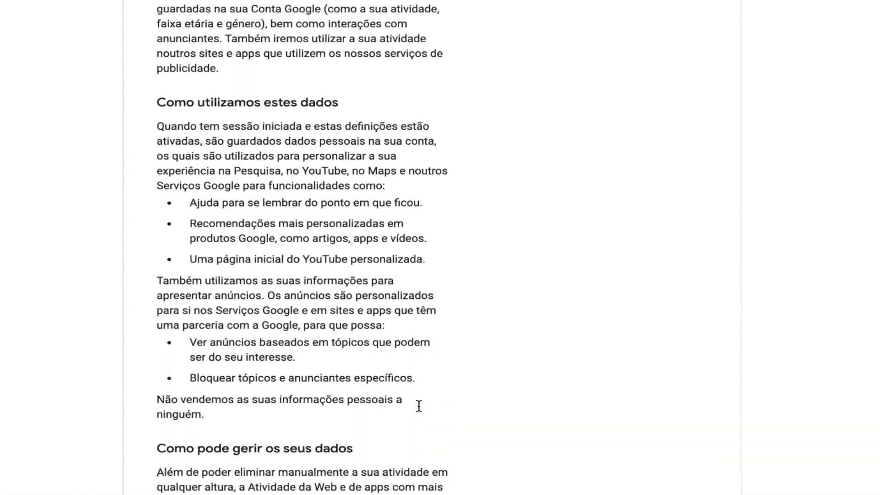
{"action": "scroll", "coordinate": [421, 409], "scroll_direction": "down", "scroll_amount": 7}
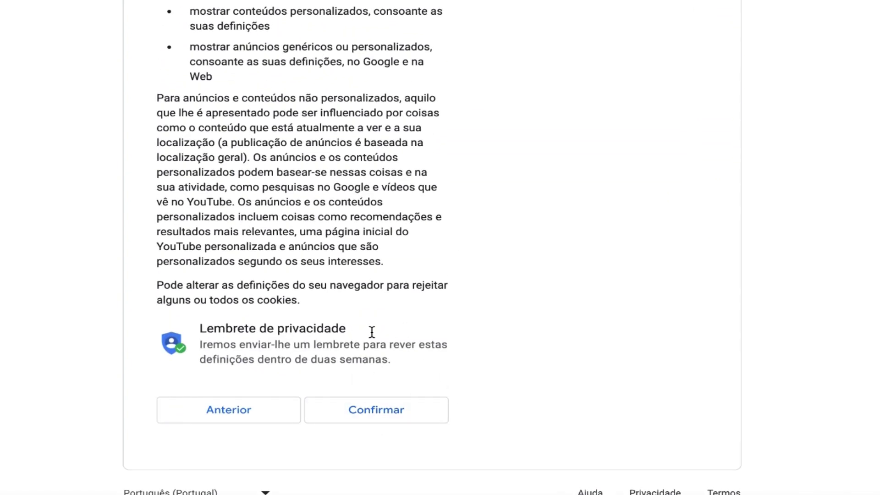
{"action": "scroll", "coordinate": [402, 281], "scroll_direction": "up", "scroll_amount": 9}
{"action": "scroll", "coordinate": [402, 283], "scroll_direction": "down", "scroll_amount": 12}
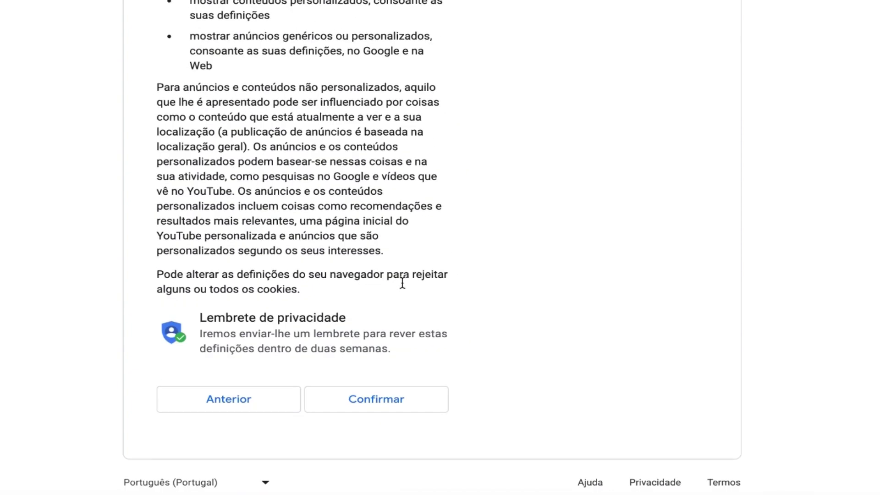
Confirm the personalisation settings and cookies, then accept the Privacidade e Termos.
{"action": "left_click", "coordinate": [394, 412]}
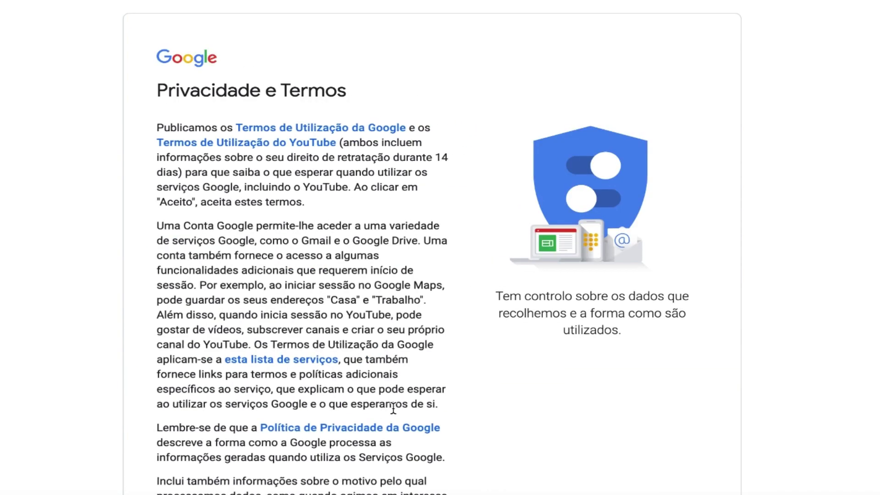
{"action": "scroll", "coordinate": [402, 470], "scroll_direction": "down", "scroll_amount": 5}
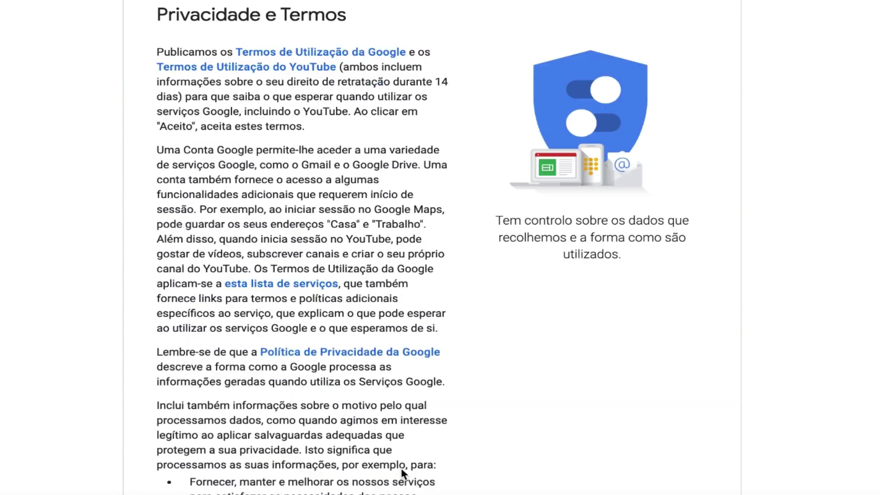
{"action": "scroll", "coordinate": [400, 466], "scroll_direction": "down", "scroll_amount": 11}
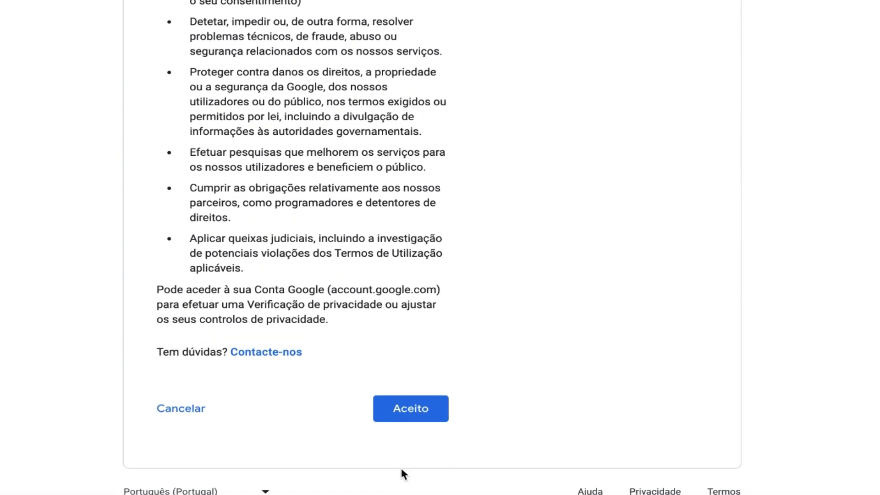
{"action": "left_click", "coordinate": [425, 413]}
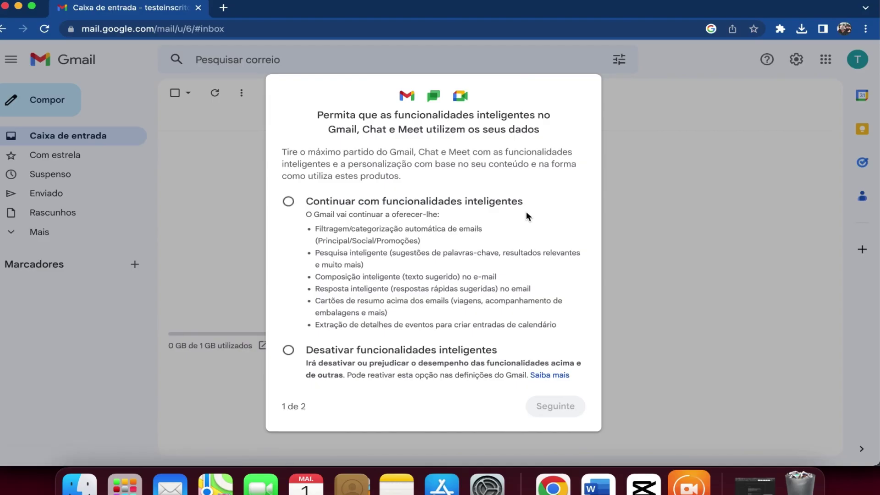
Choose Desativar funcionalidades inteligentes and confirm with Desativar funcionalidades.
{"action": "left_click", "coordinate": [289, 204]}
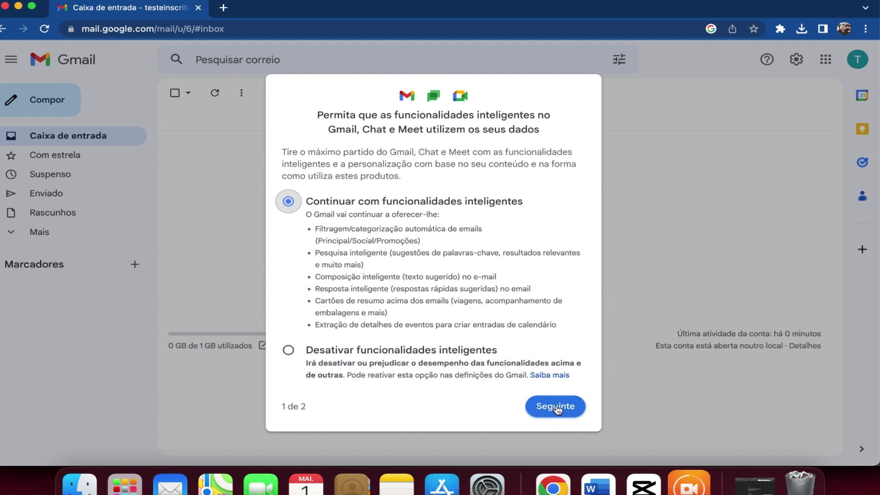
{"action": "left_click", "coordinate": [556, 407]}
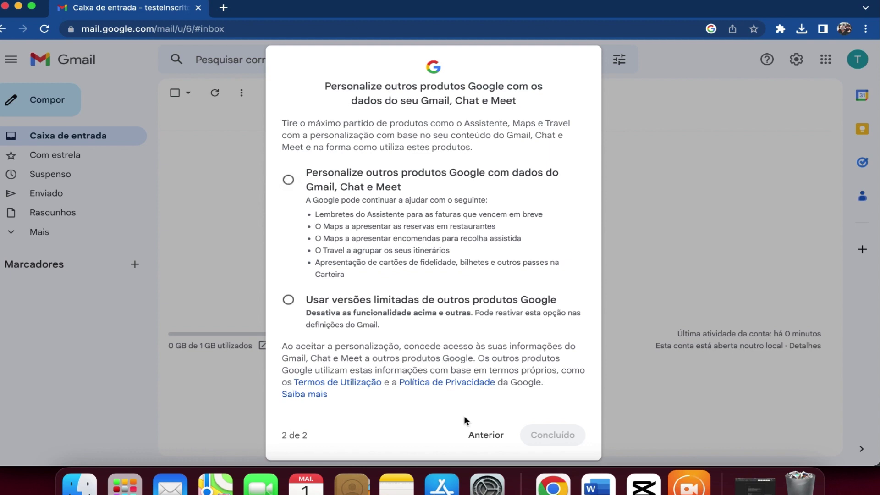
{"action": "left_click", "coordinate": [474, 434]}
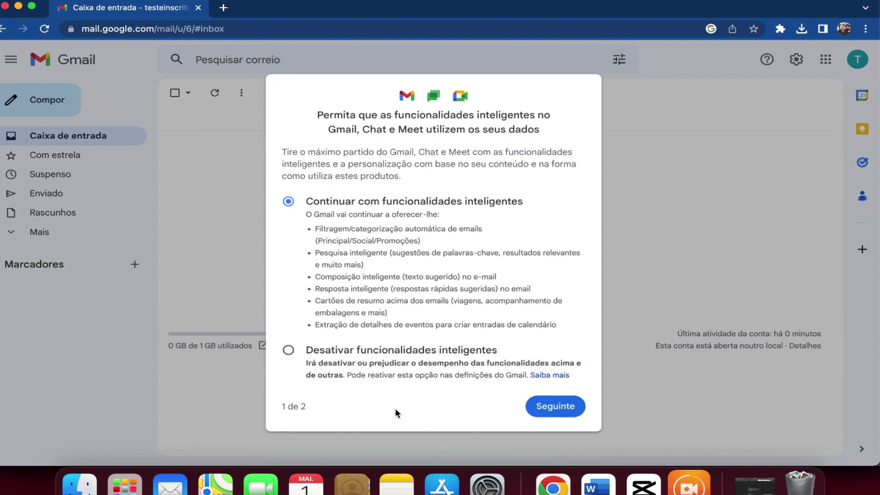
{"action": "left_click", "coordinate": [289, 350]}
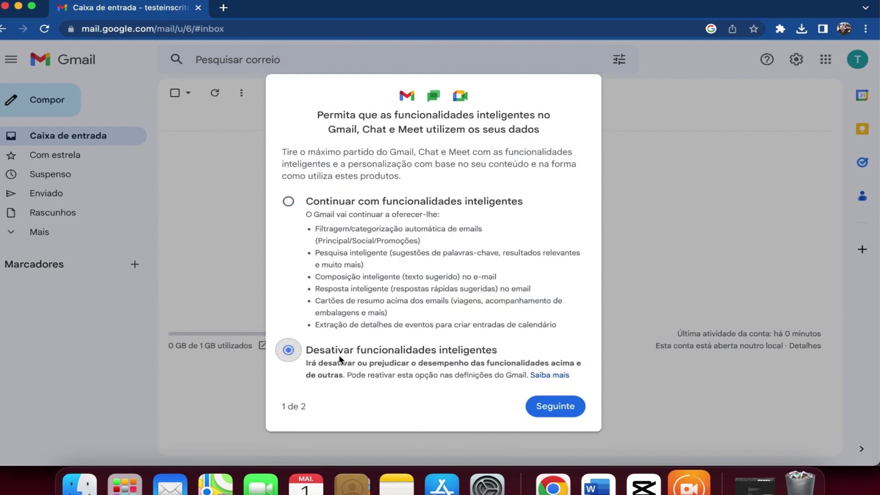
{"action": "left_click", "coordinate": [555, 407]}
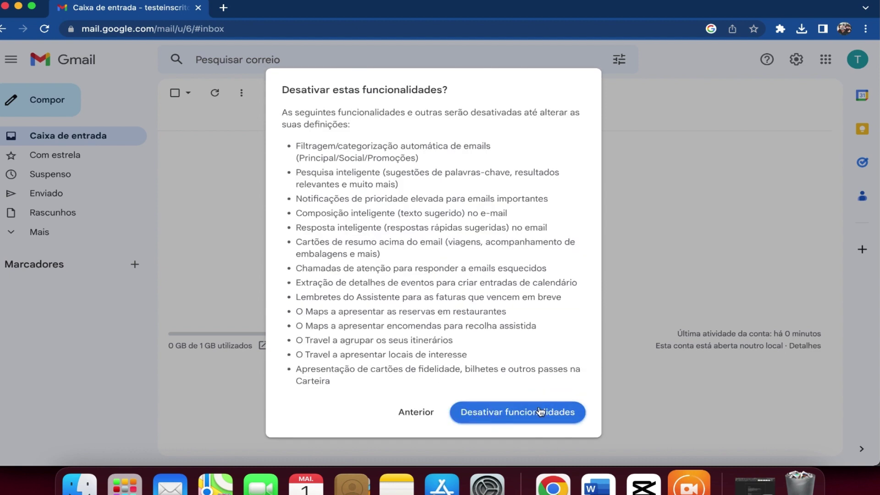
{"action": "left_click", "coordinate": [528, 414]}
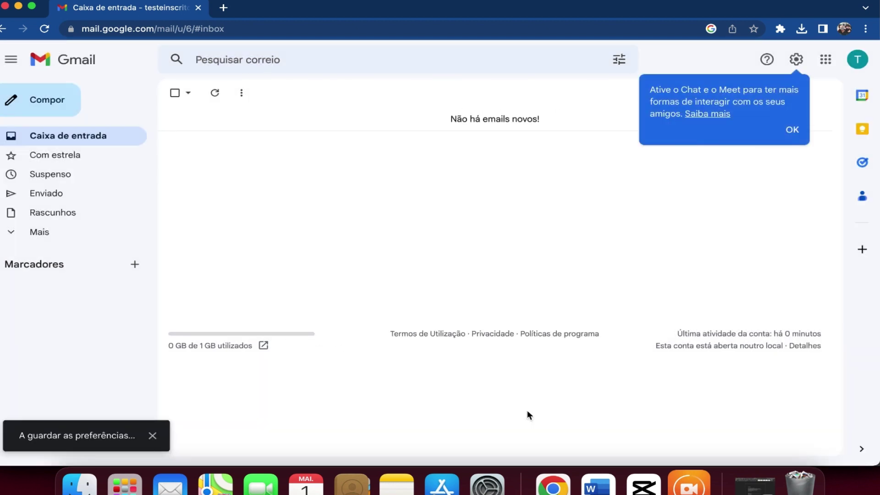